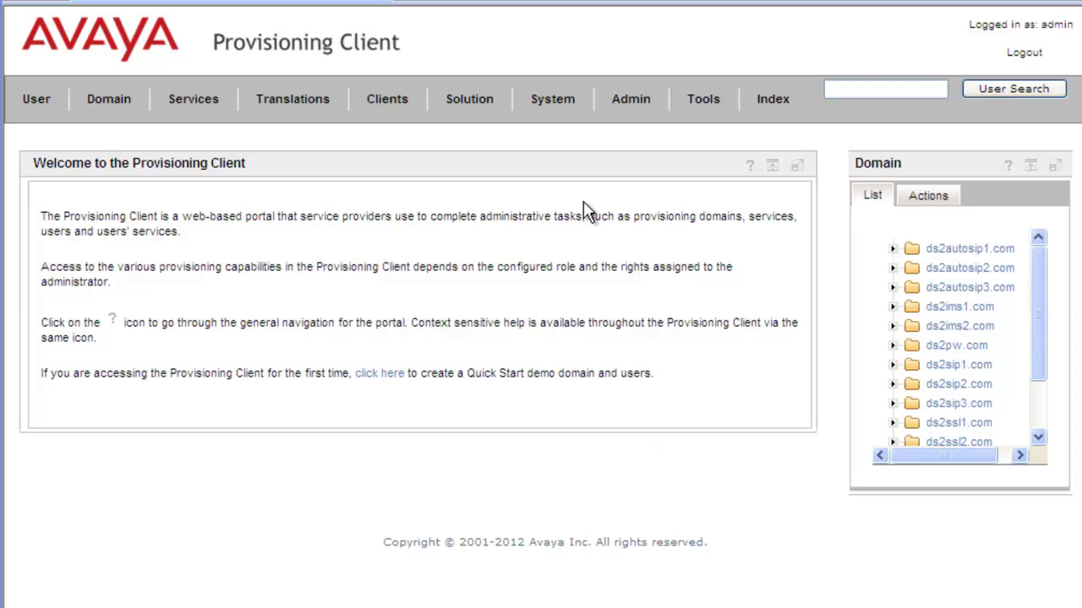
# Go to System > Timezone and show the details for all time zones.
pyautogui.click(551, 103)
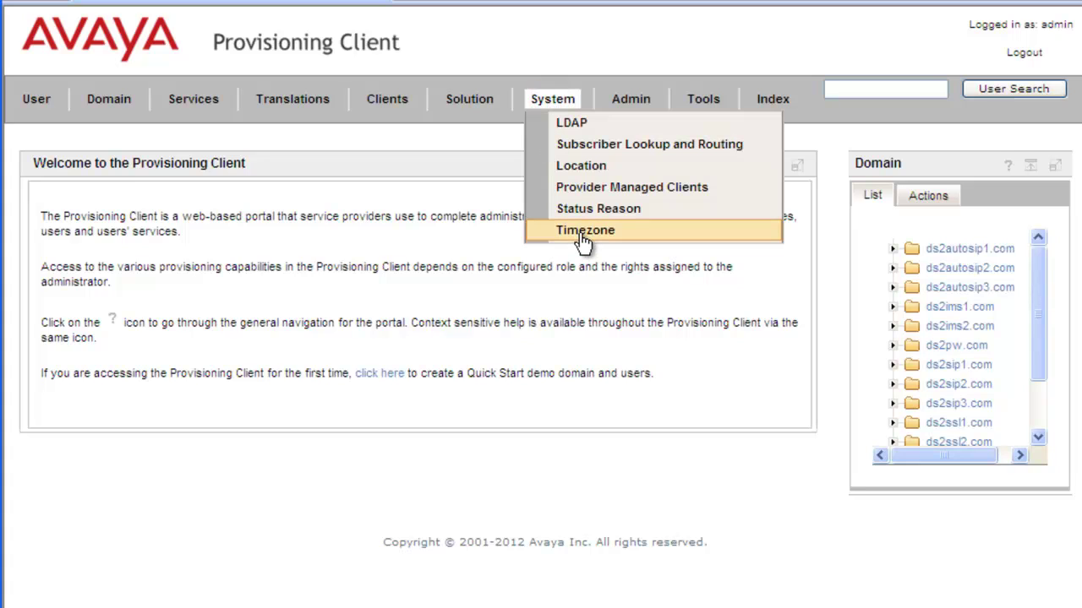
pyautogui.click(582, 235)
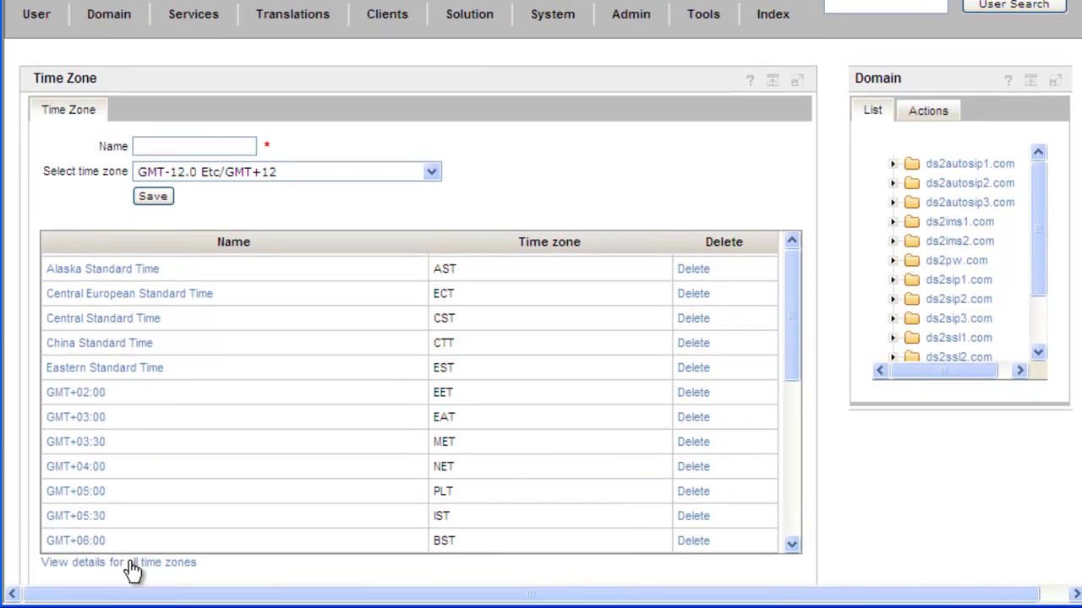
pyautogui.click(136, 563)
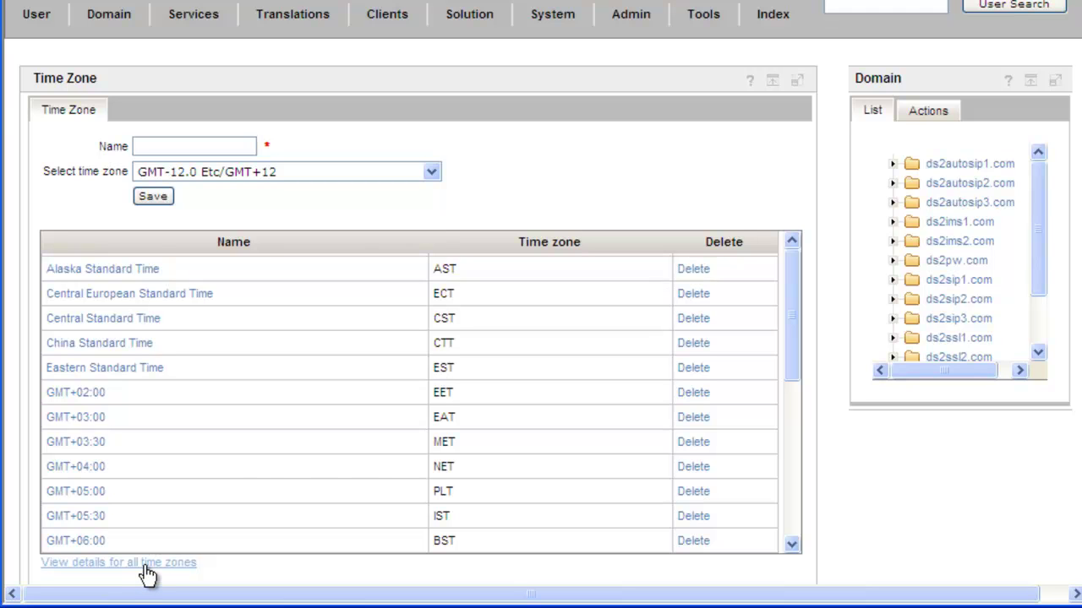
# Load the full time zone details table and page down to the GMT-7.0 Mountain entries.
pyautogui.click(145, 570)
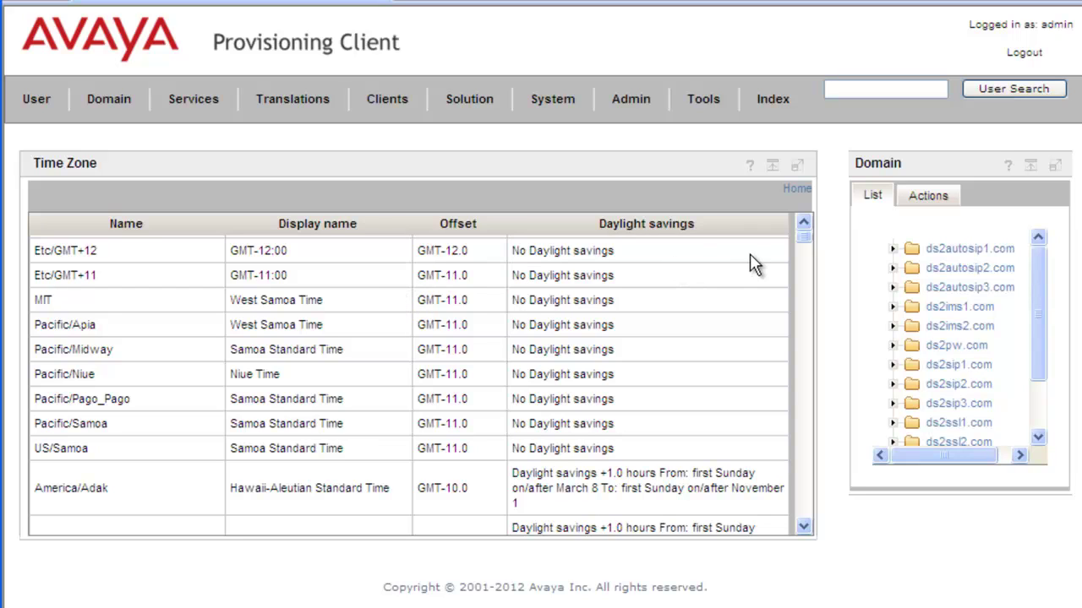
pyautogui.click(800, 359)
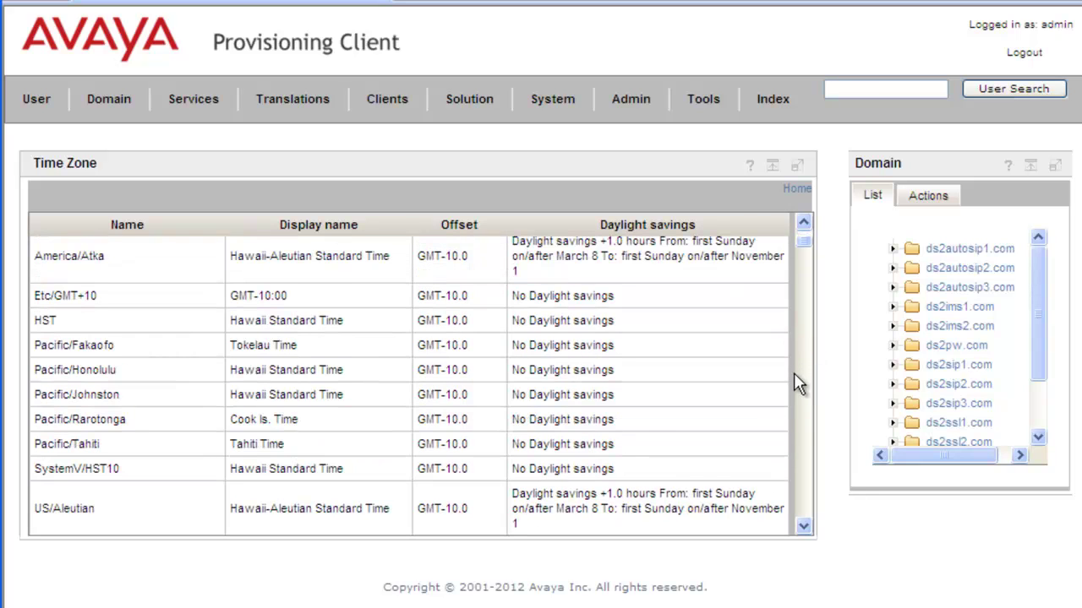
pyautogui.click(803, 415)
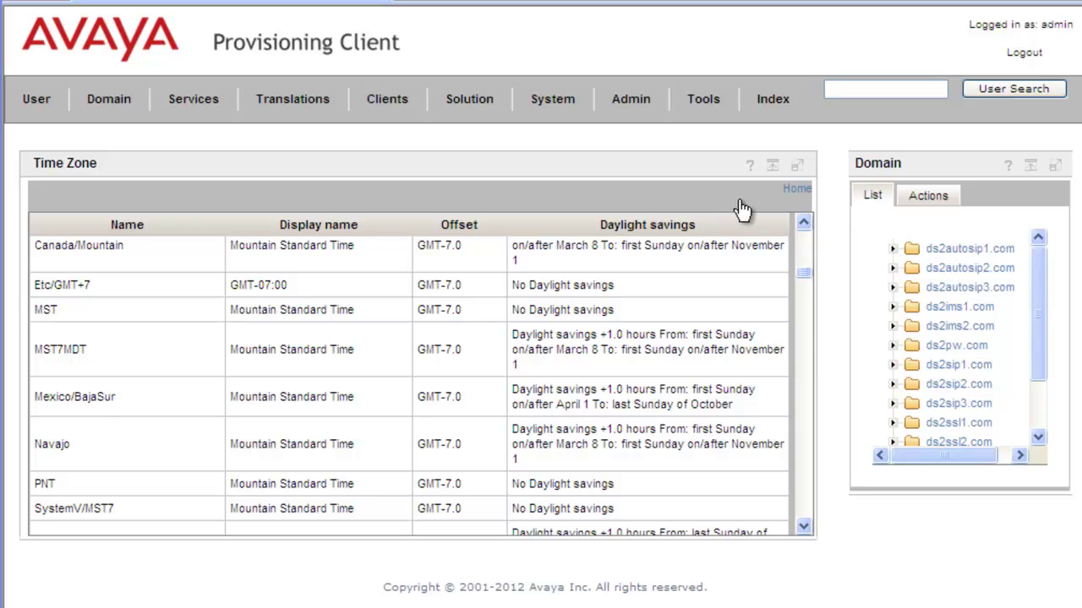
# Save a new time zone 'Calgary time Zone Test' based on GMT-7.0 Canada/Mountain.
pyautogui.click(798, 193)
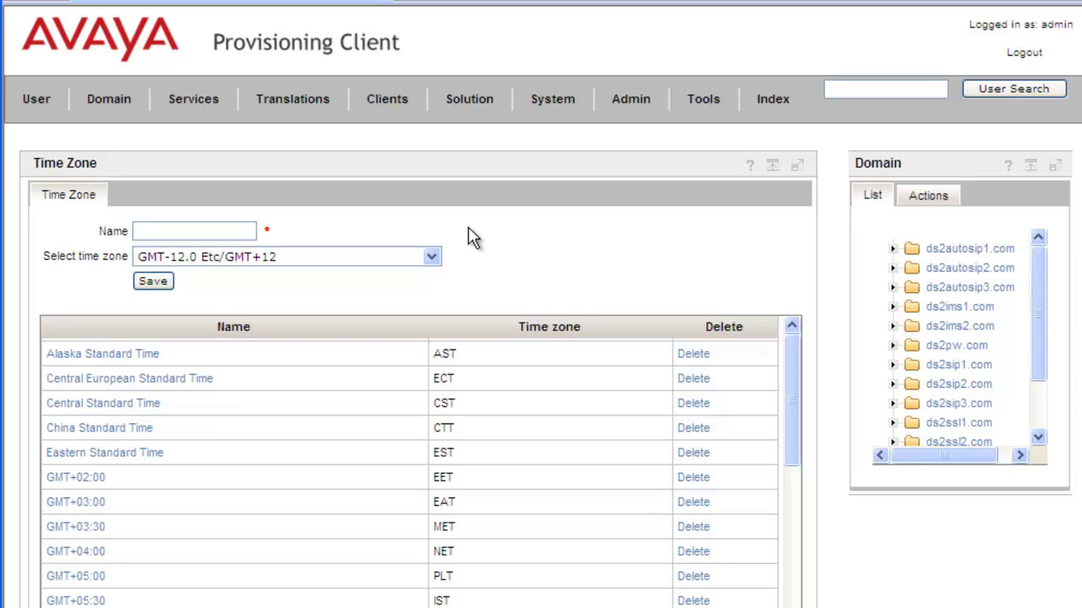
pyautogui.click(229, 230)
pyautogui.write('Calgary ti')
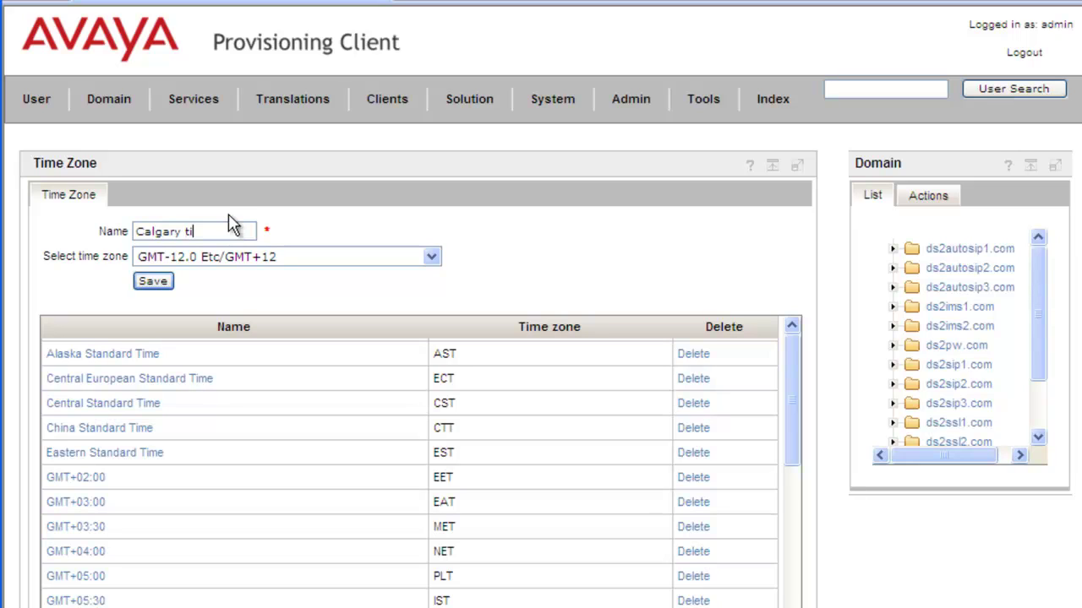
pyautogui.write('me Zone Test')
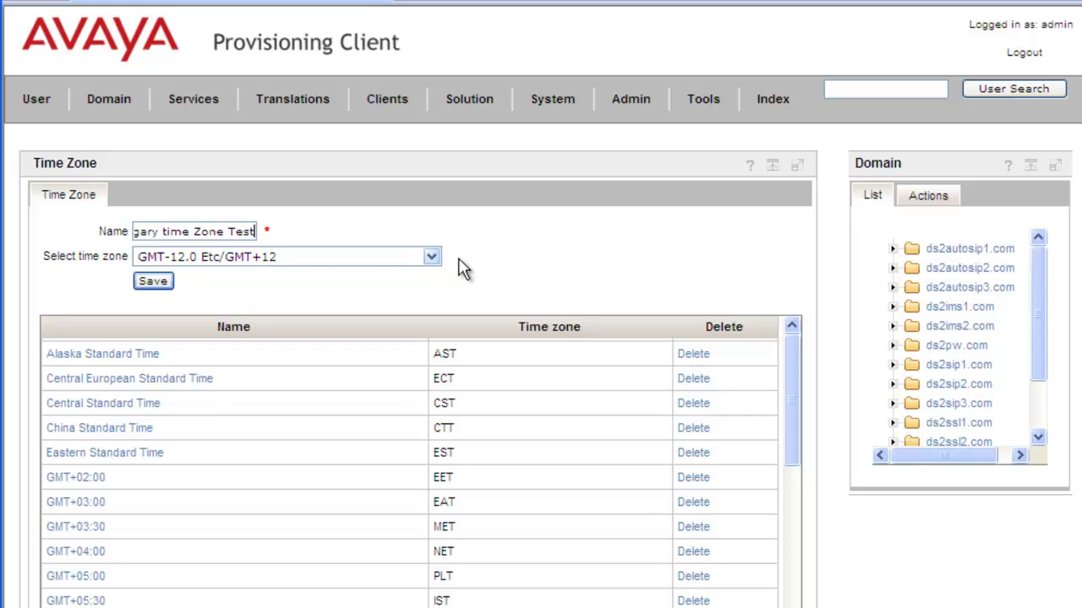
pyautogui.click(432, 257)
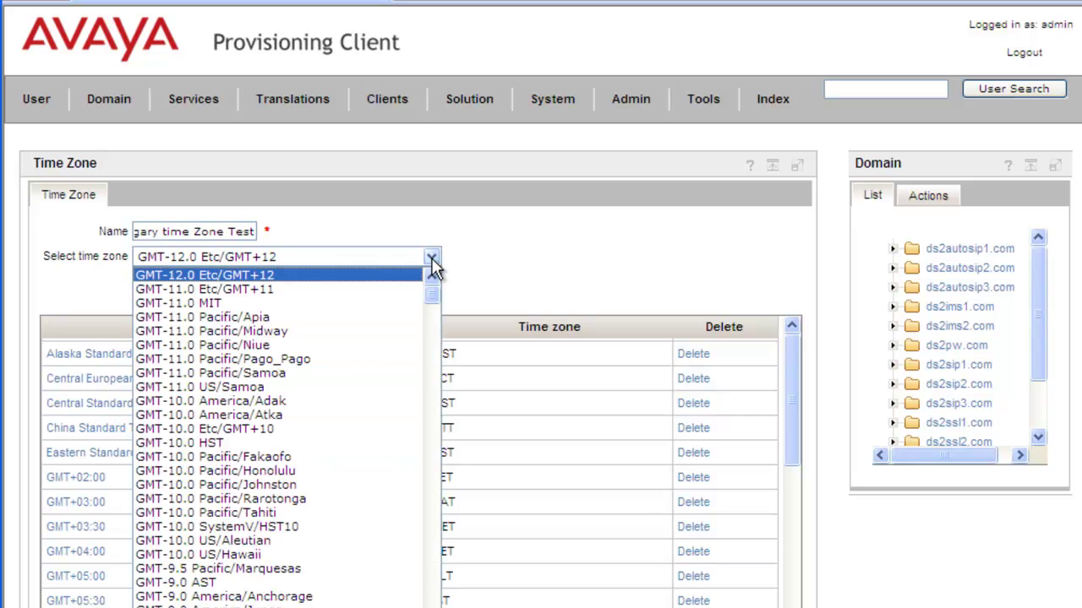
pyautogui.scroll(-20, 268, 371)
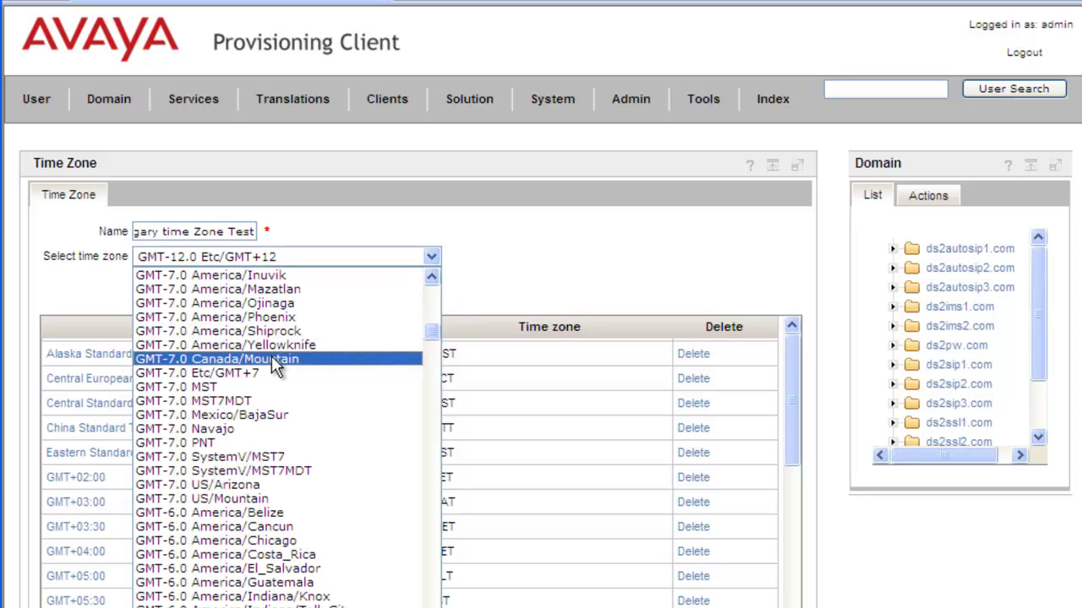
pyautogui.click(271, 359)
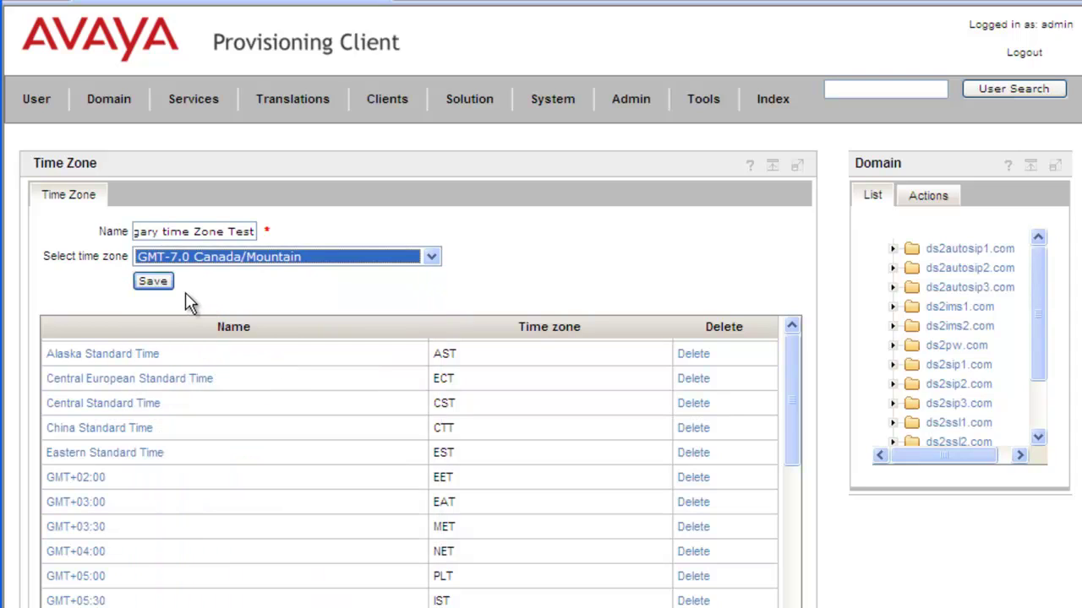
pyautogui.click(152, 283)
pyautogui.click(152, 282)
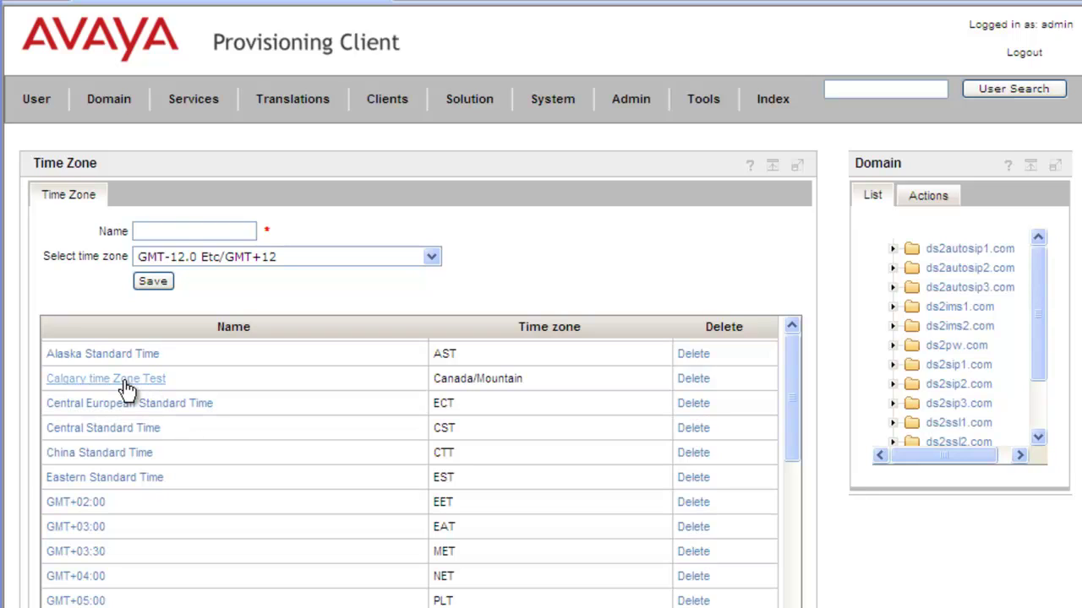
# Save a second time zone with the pasted Calgary name, based on GMT-7.0 America/Phoenix.
pyautogui.click(182, 231)
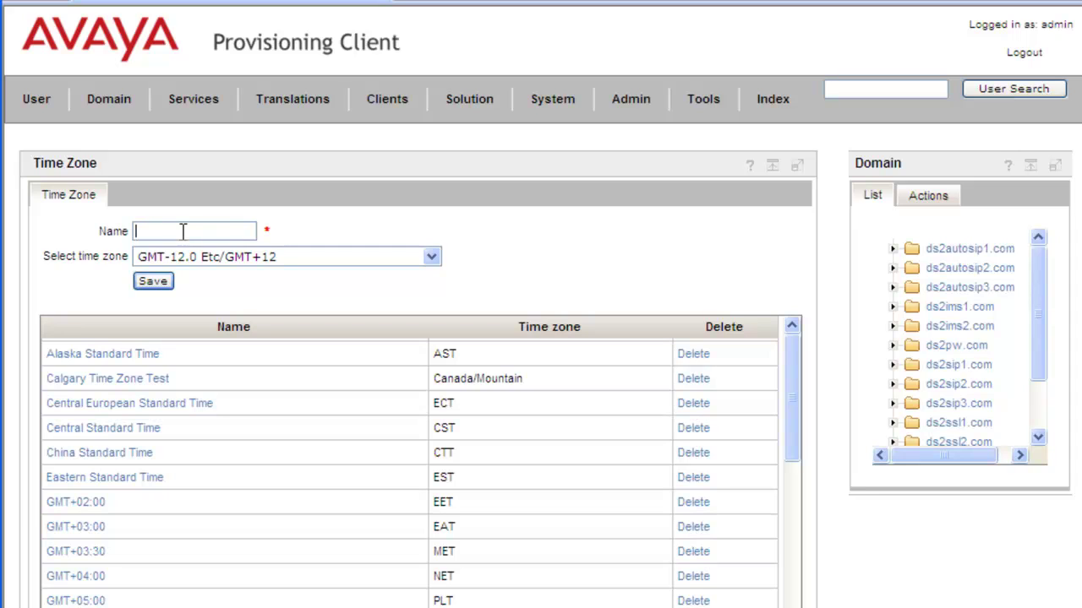
pyautogui.write('Calgary Time Zone')
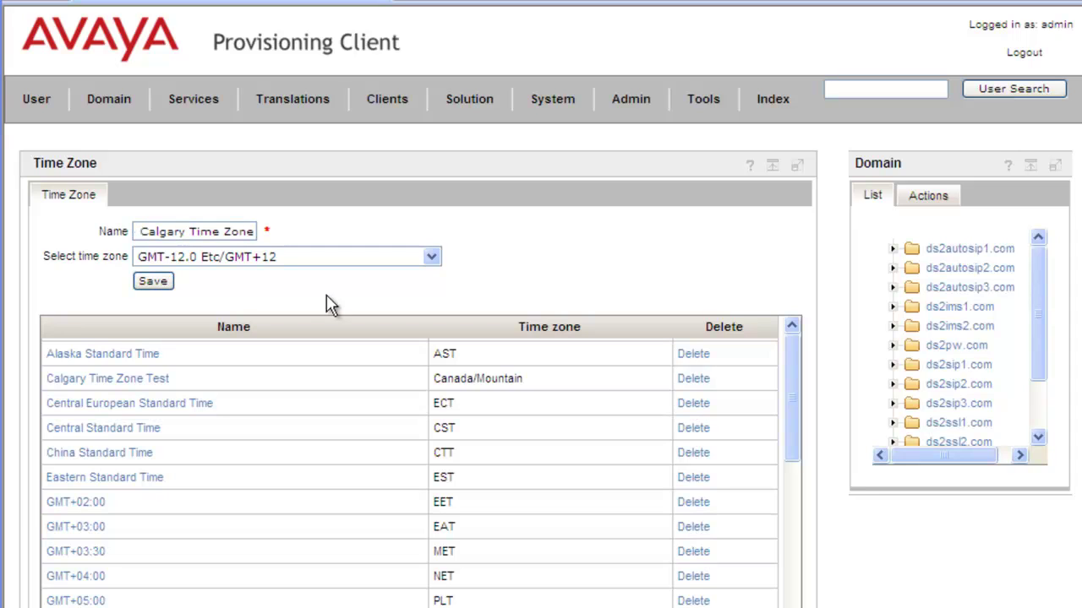
pyautogui.click(432, 258)
pyautogui.scroll(-10, 384, 345)
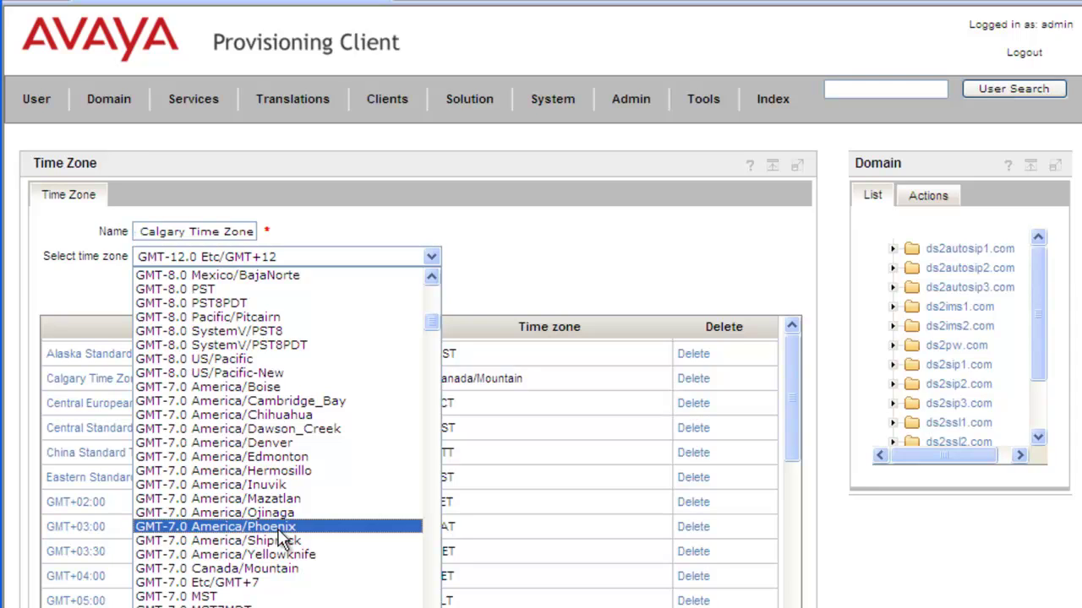
pyautogui.click(279, 527)
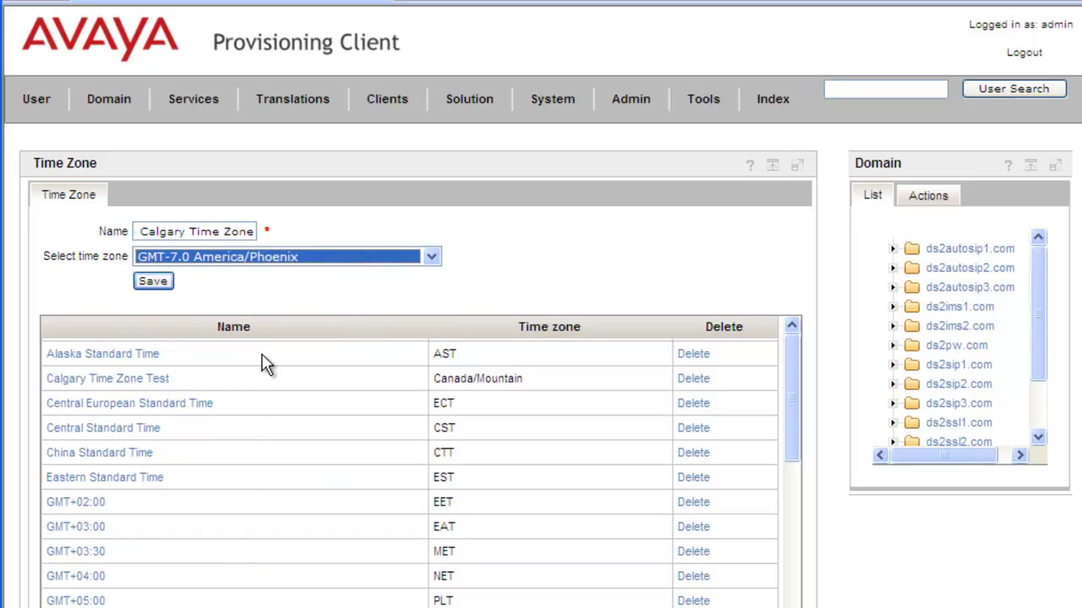
pyautogui.click(161, 286)
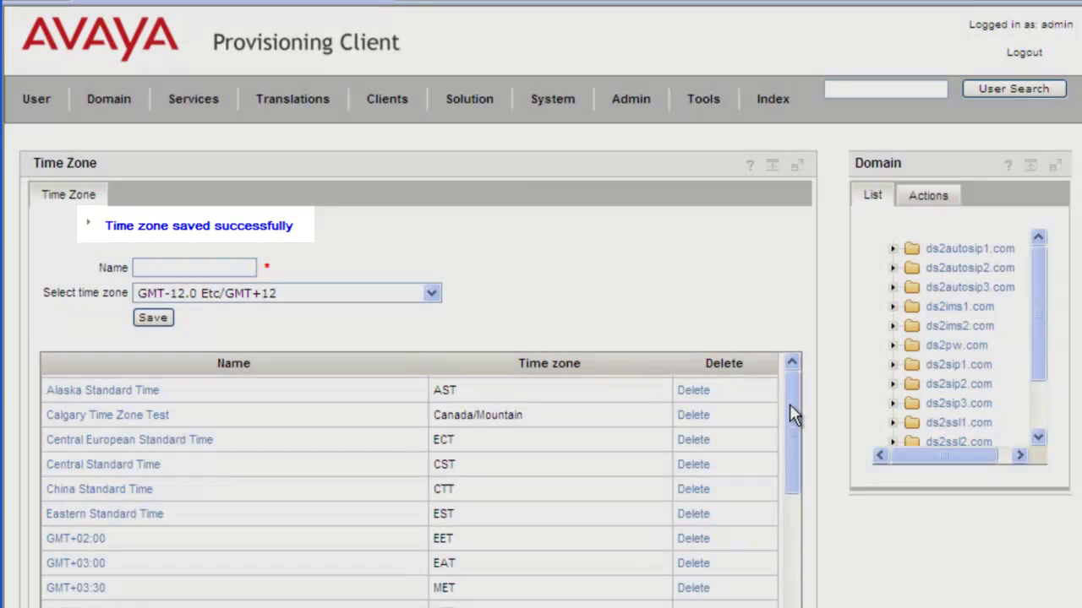
# Scroll the time zone list to confirm Test de Calgary Time Zone maps to America/Phoenix.
pyautogui.click(789, 405)
pyautogui.scroll(-5, 772, 591)
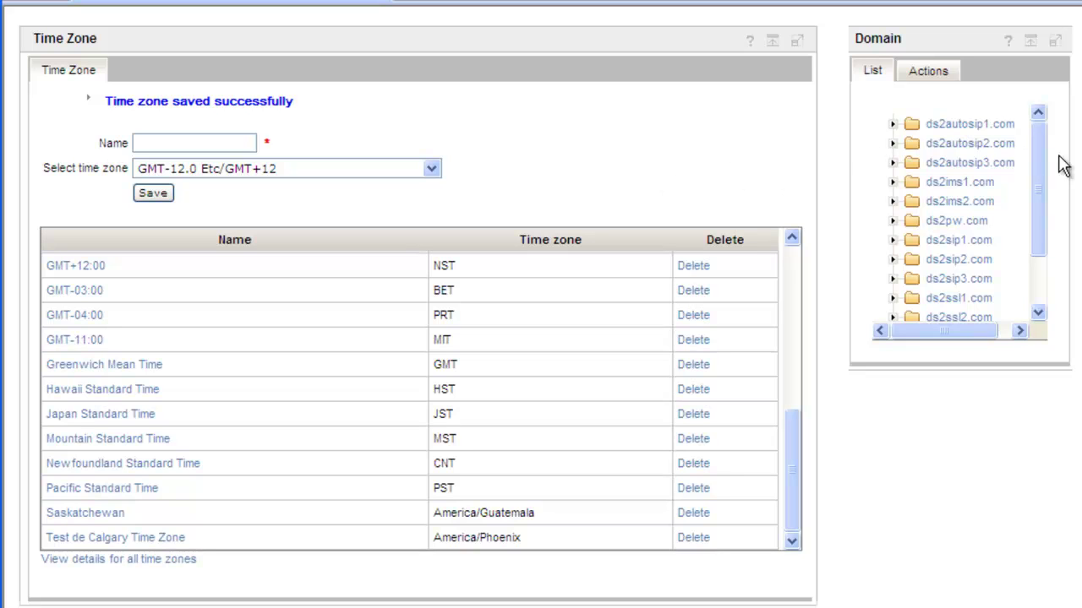
pyautogui.scroll(3, 344, 213)
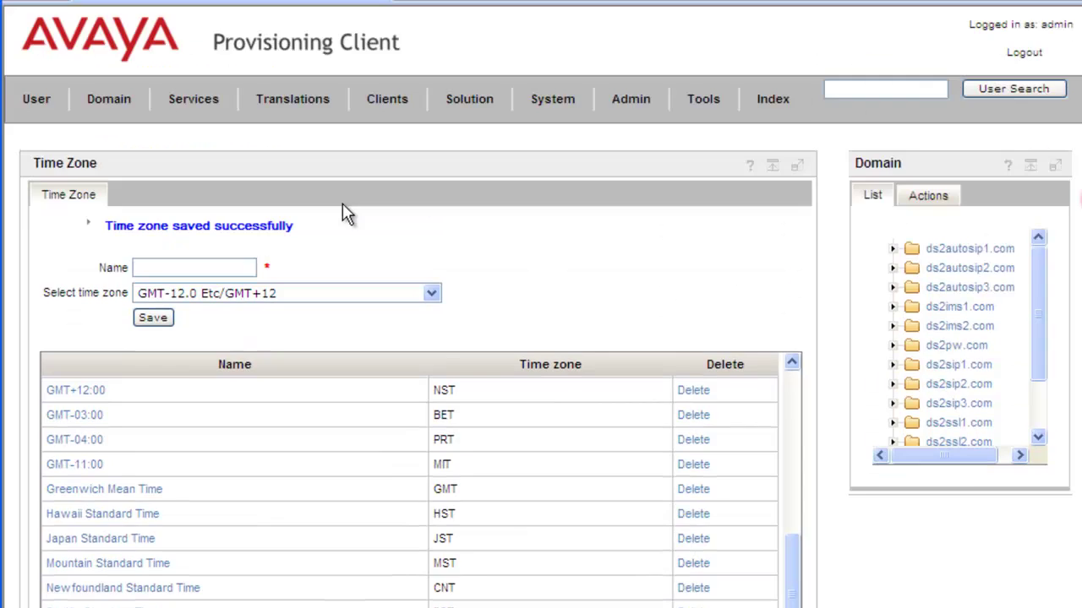
# Search the users in ds2autosip1.com and open user sip1037's details.
pyautogui.click(36, 100)
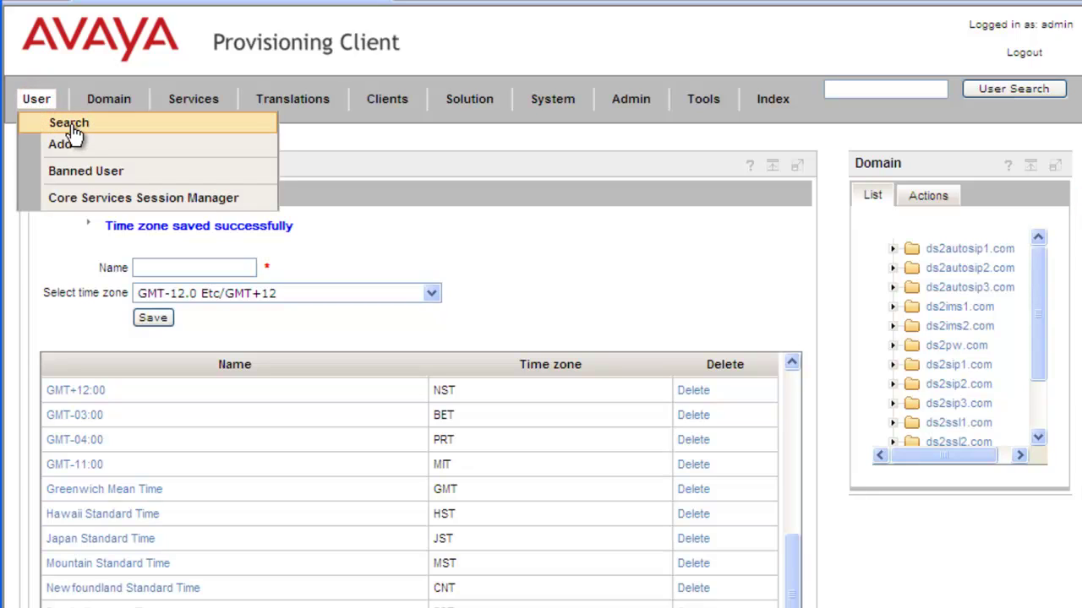
pyautogui.click(69, 127)
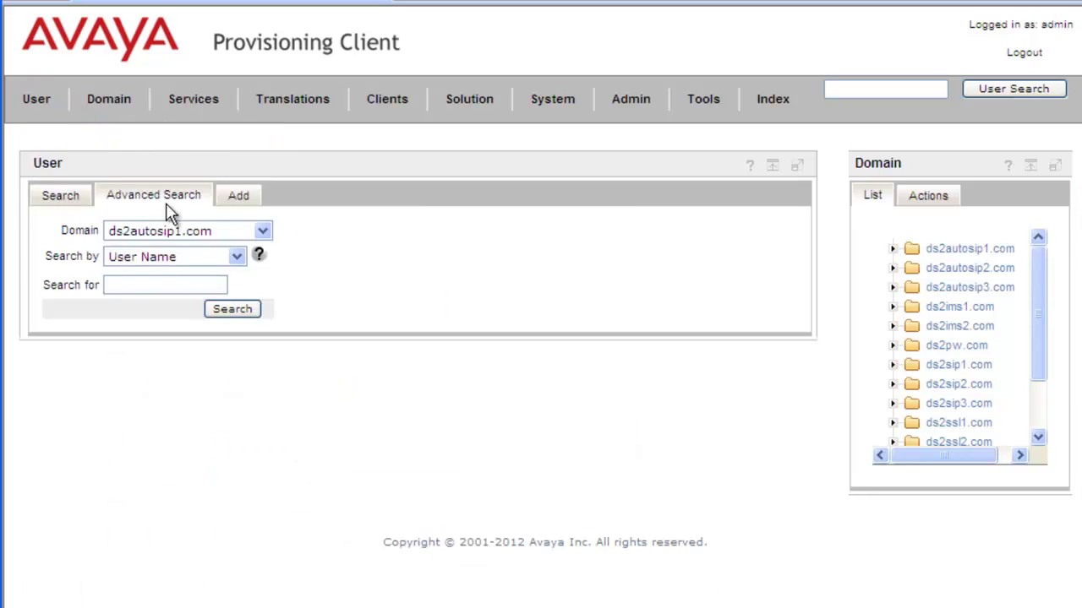
pyautogui.click(236, 309)
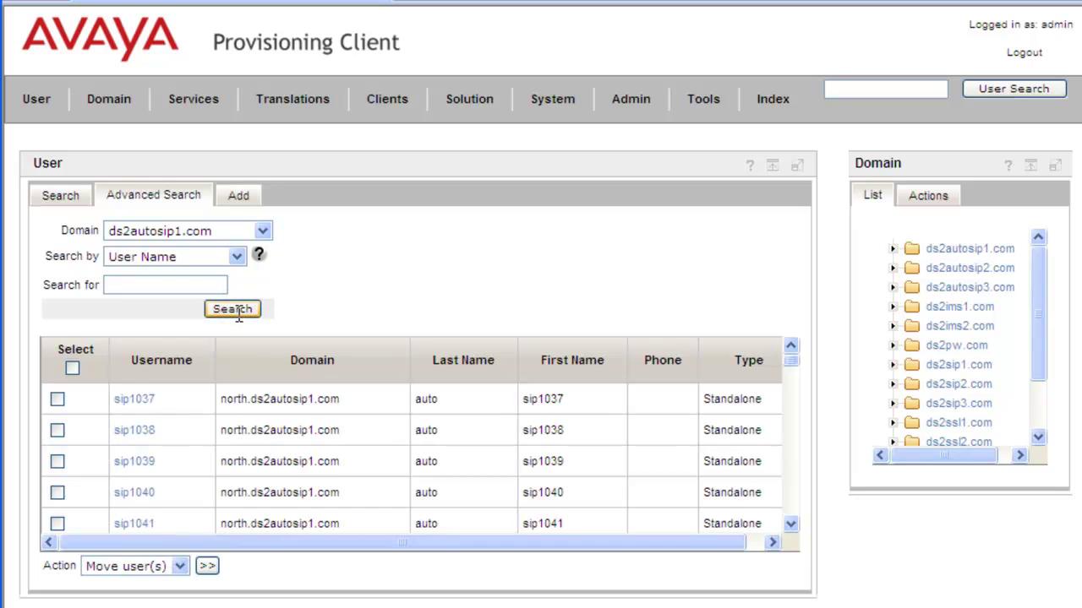
pyautogui.click(142, 407)
pyautogui.click(140, 406)
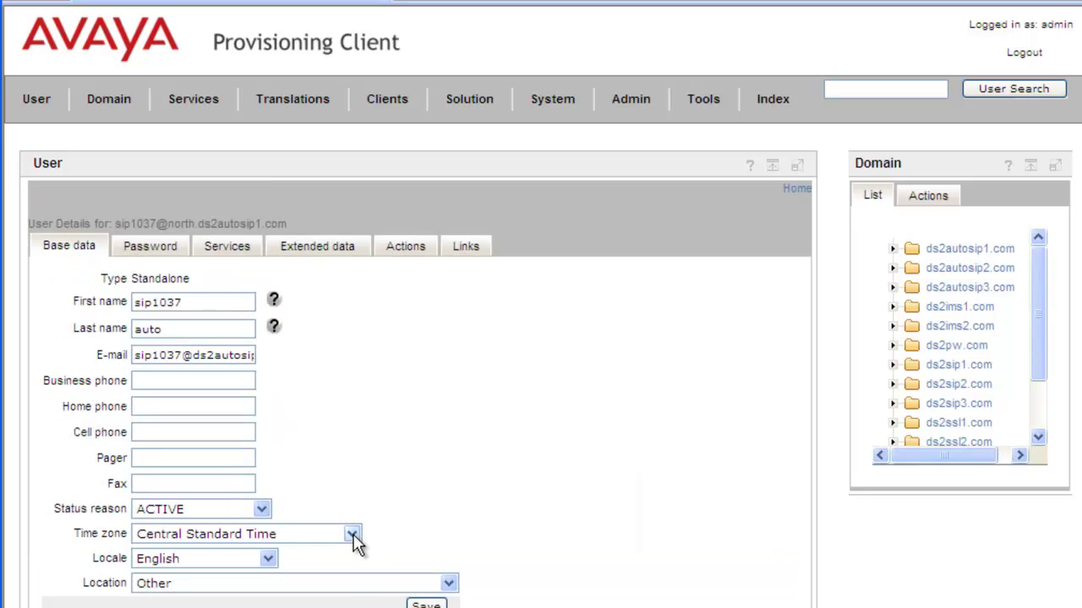
# Give sip1037 Test de Calgary Time Zone and French locale, then save.
pyautogui.click(352, 535)
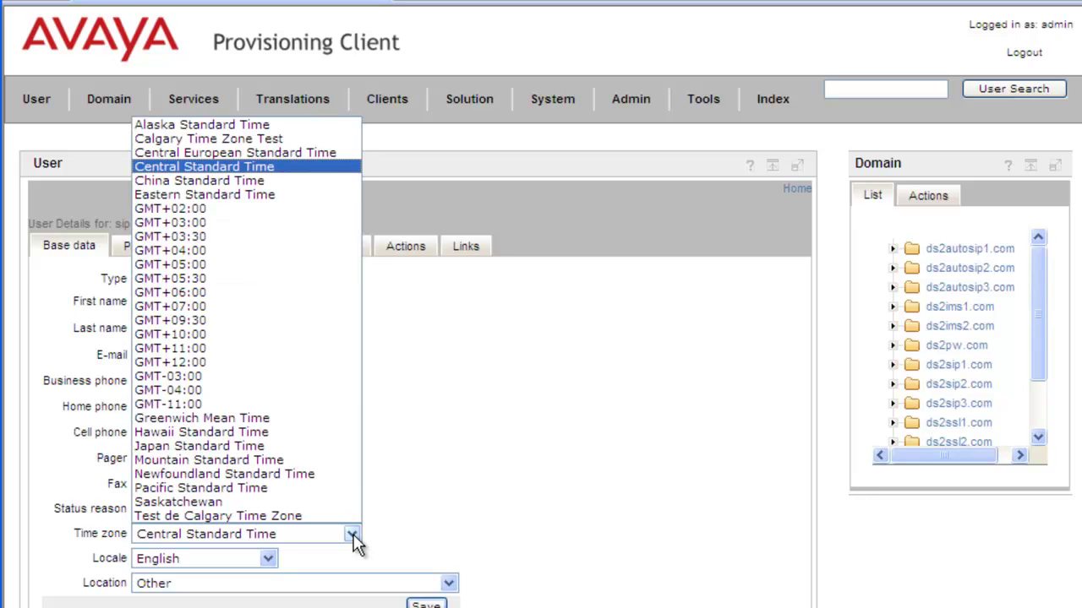
pyautogui.click(307, 515)
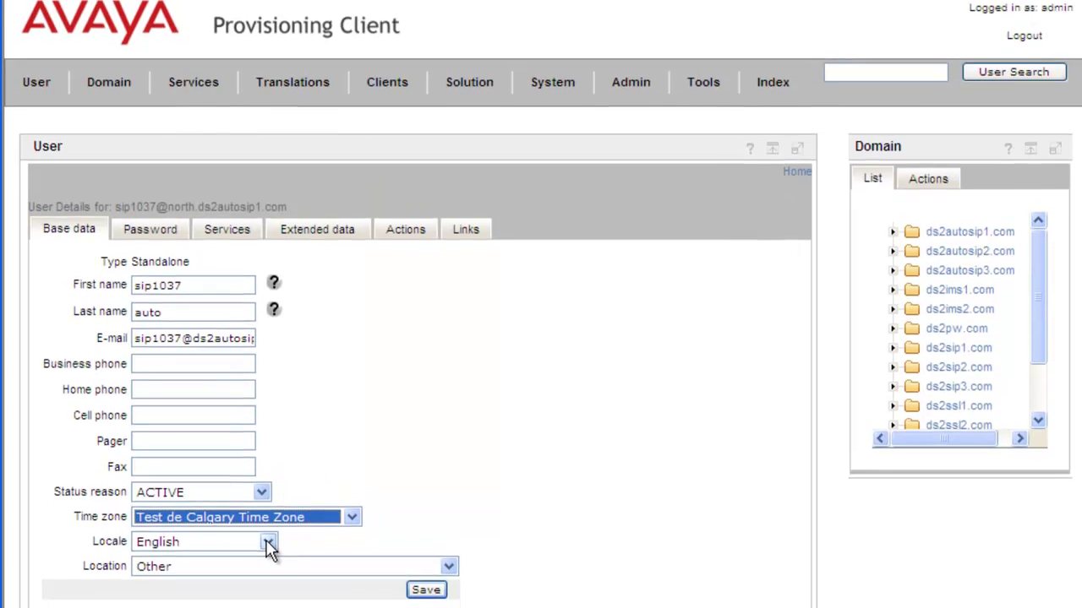
pyautogui.click(267, 558)
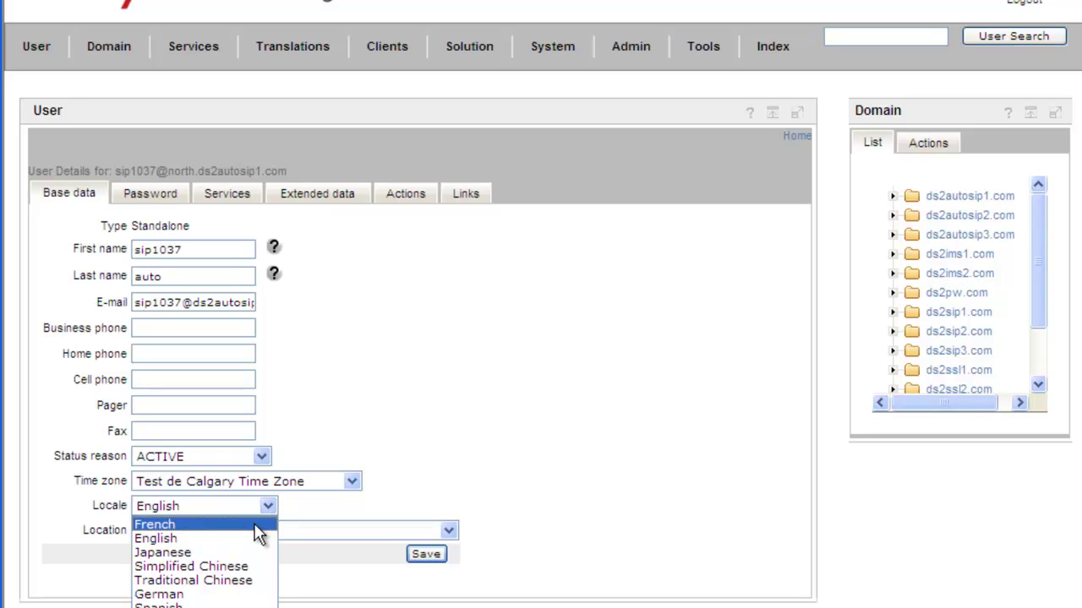
pyautogui.click(253, 524)
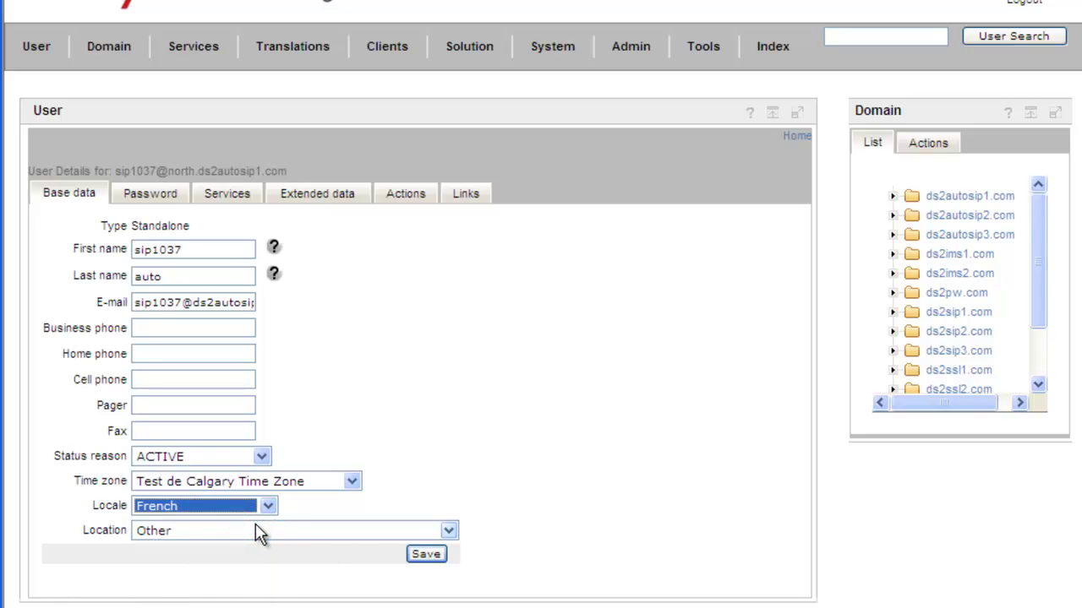
pyautogui.click(438, 554)
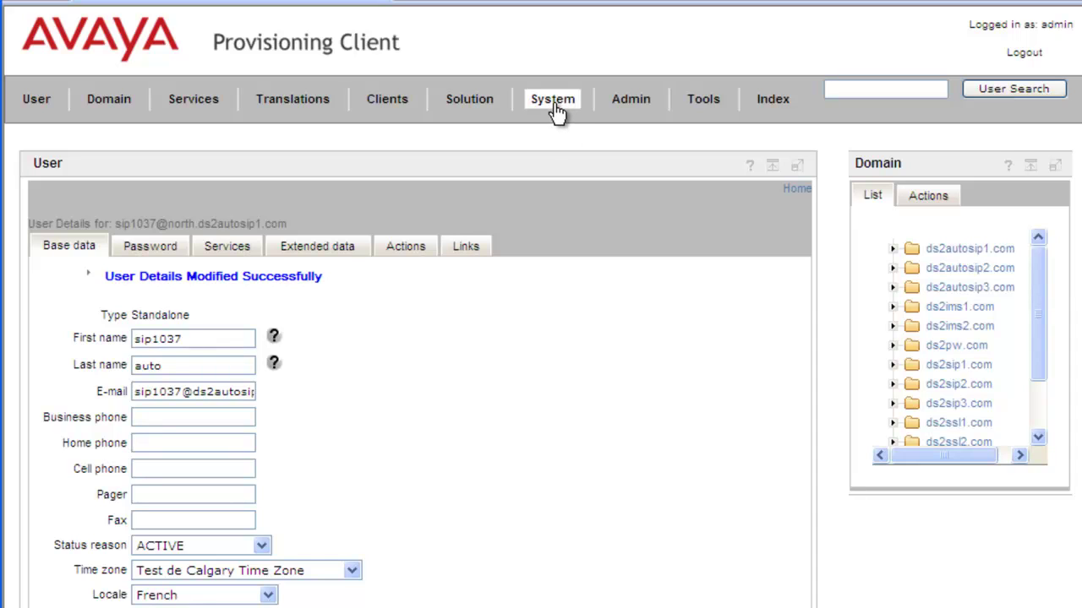
# Delete the Calgary Time Zone Test entry, authorising with the admin password.
pyautogui.click(553, 101)
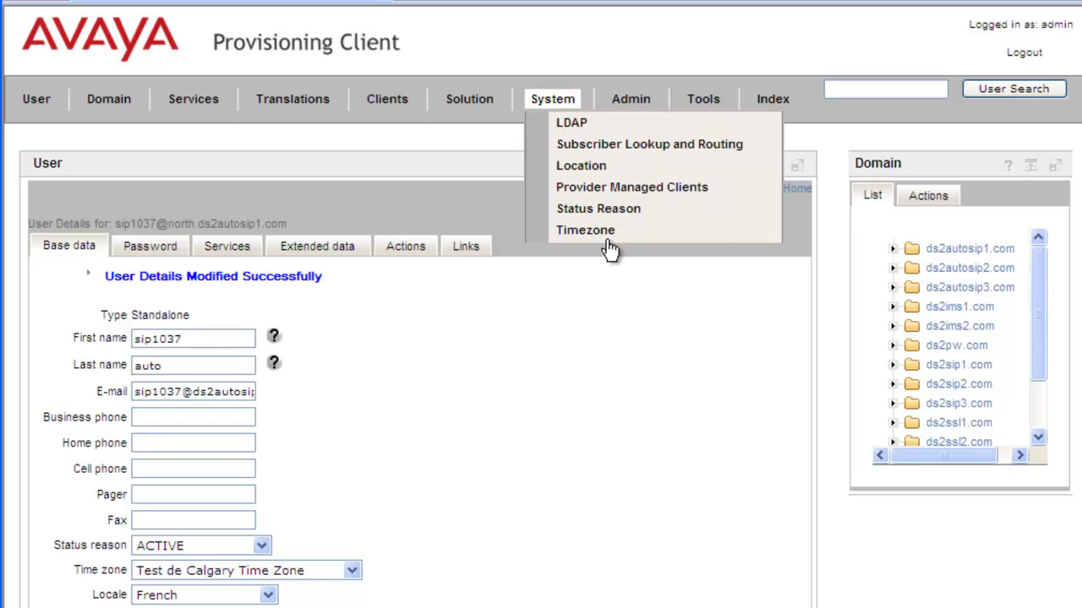
pyautogui.click(598, 235)
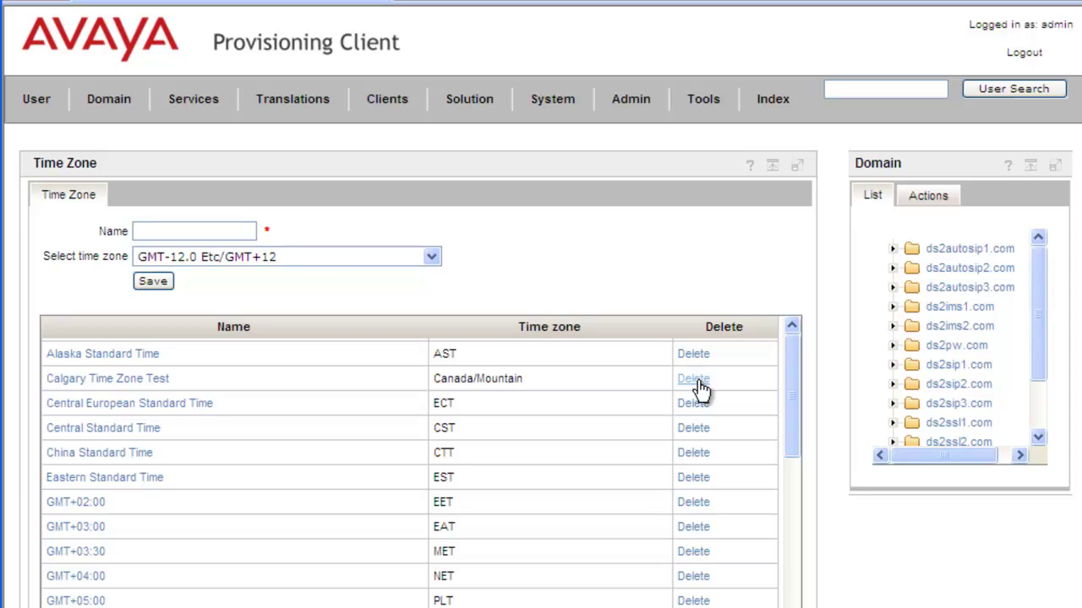
pyautogui.click(698, 386)
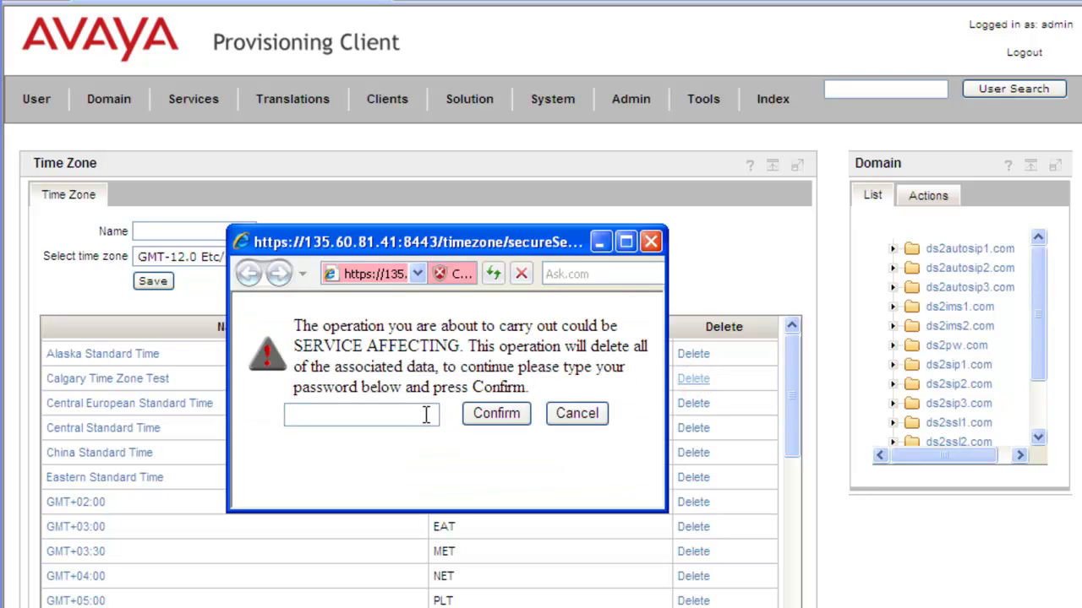
pyautogui.click(406, 415)
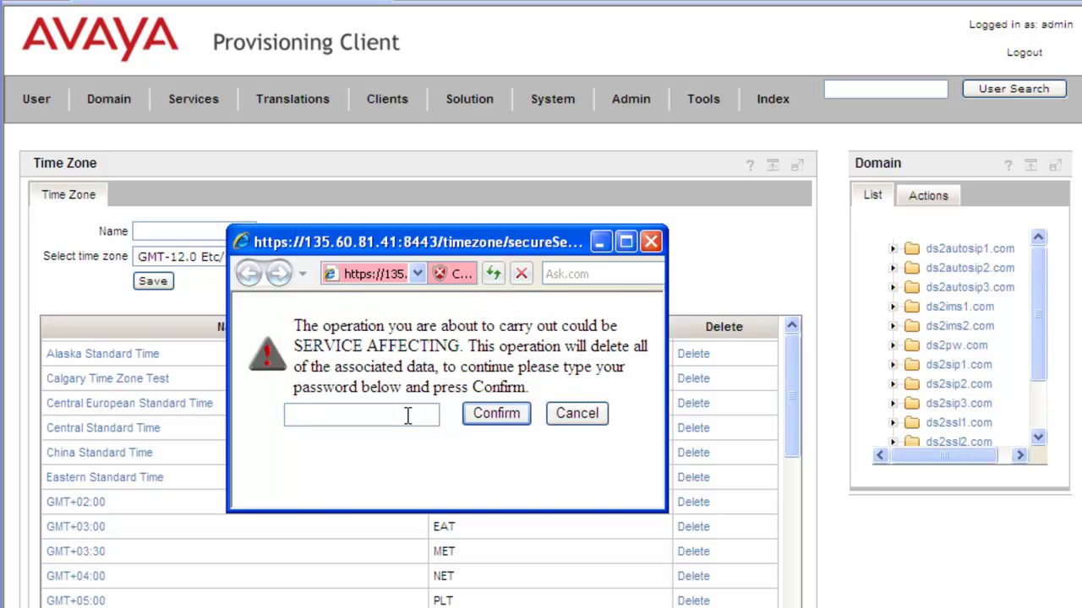
pyautogui.write('admin')
pyautogui.click(508, 420)
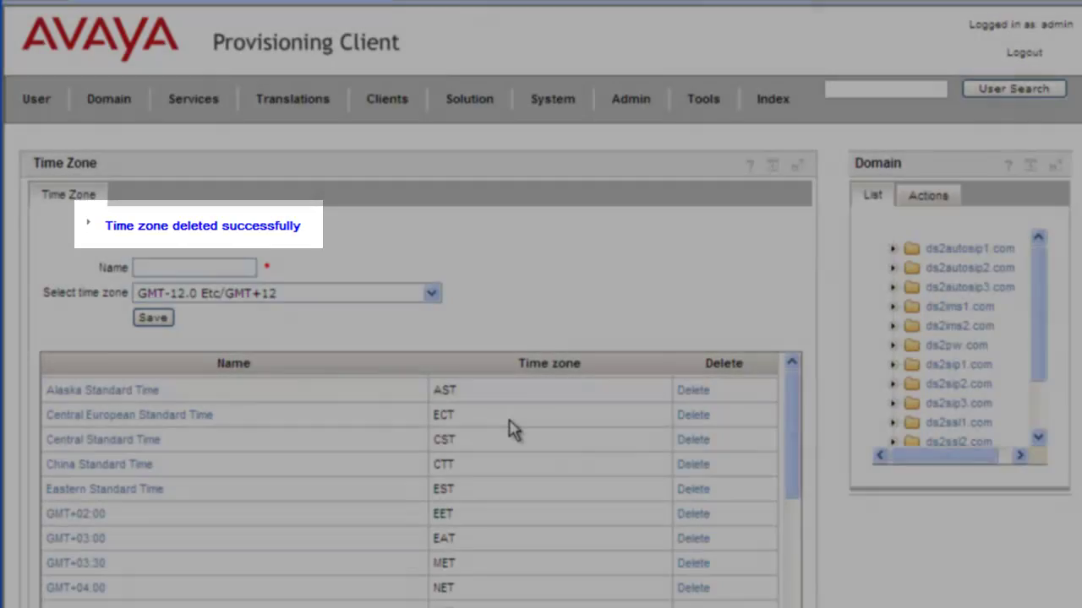
# Attempt to delete Test de Calgary Time Zone at the bottom of the list.
pyautogui.scroll(-5, 509, 419)
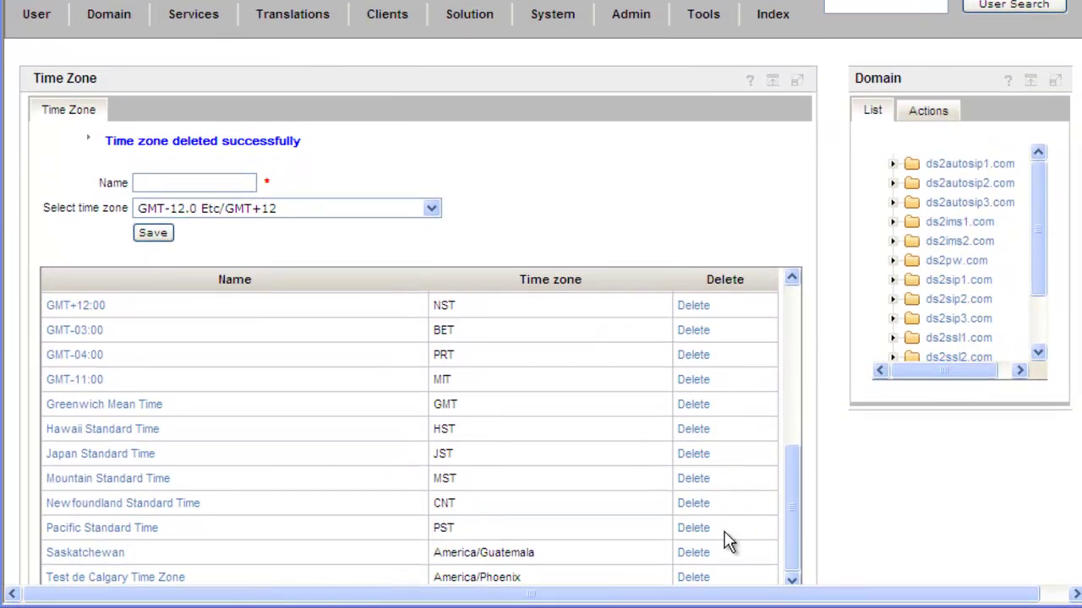
pyautogui.click(704, 580)
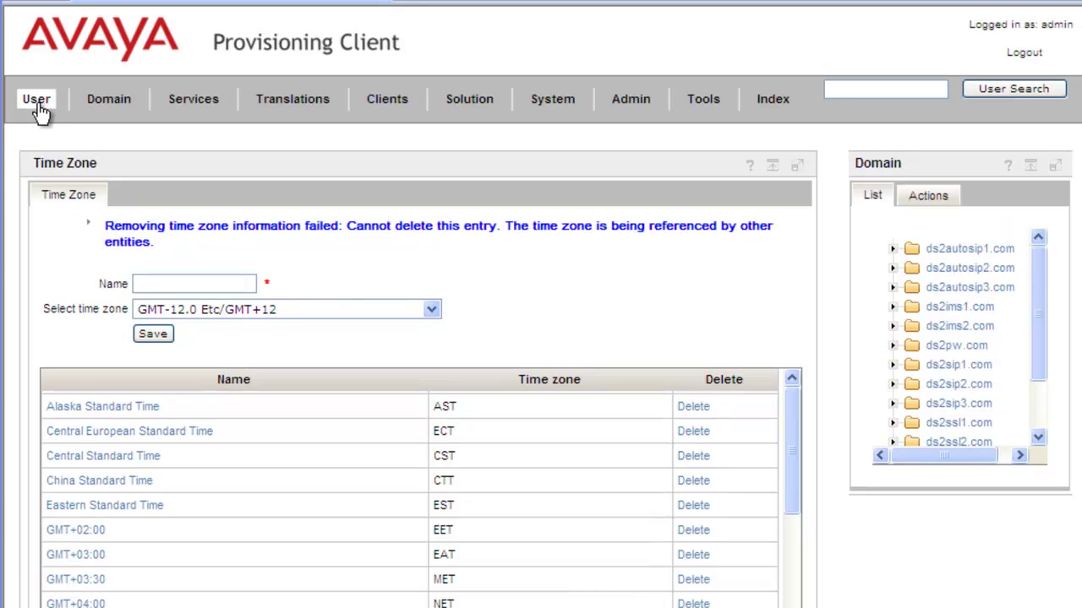
# Search the users in ds2autosip1.com and open user sip1037's details.
pyautogui.click(37, 15)
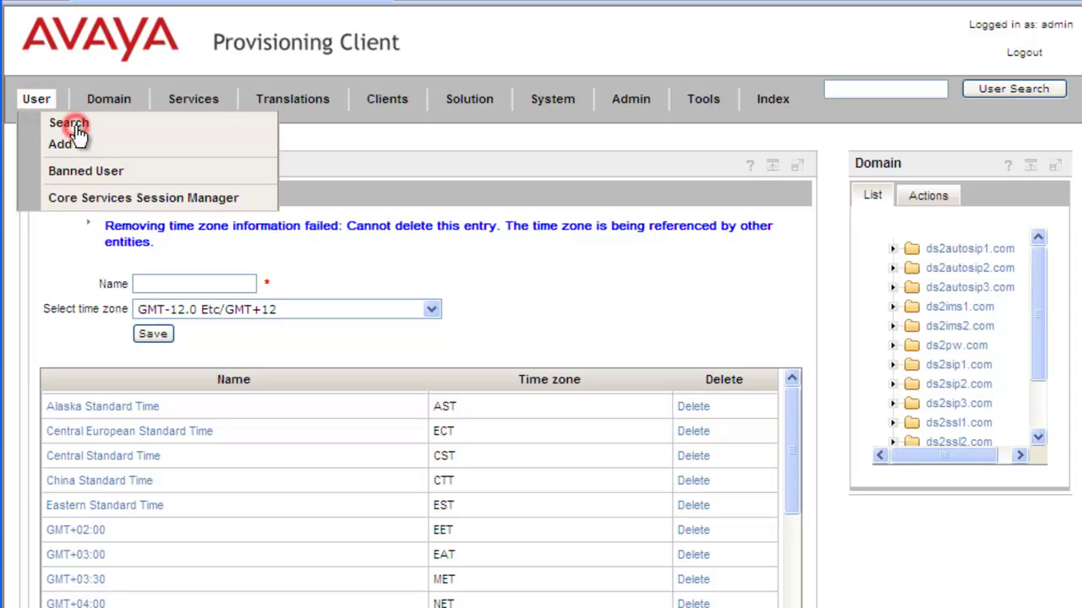
pyautogui.click(79, 137)
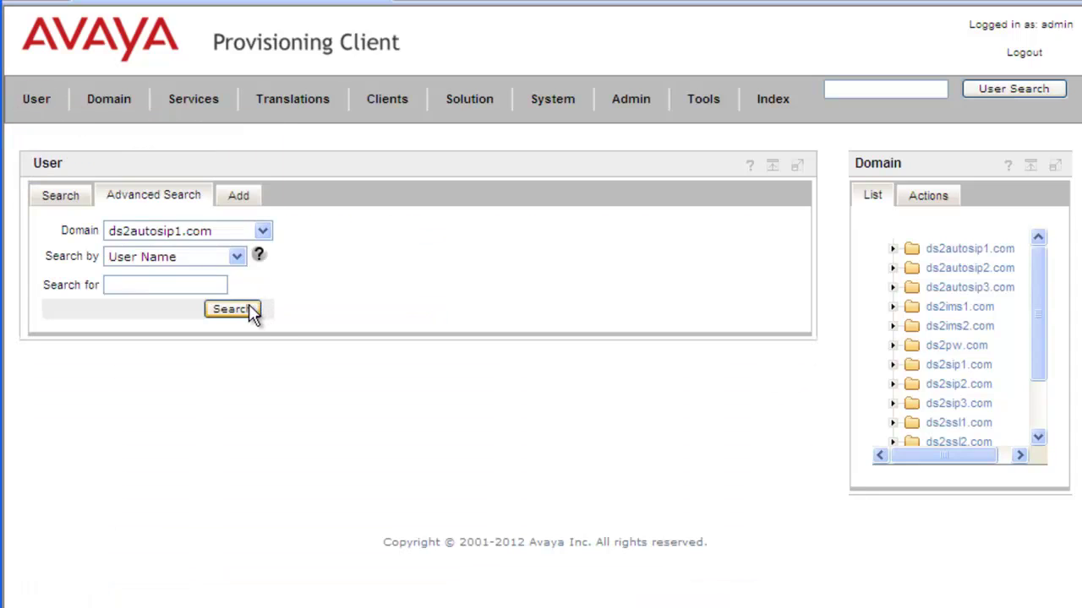
pyautogui.click(231, 309)
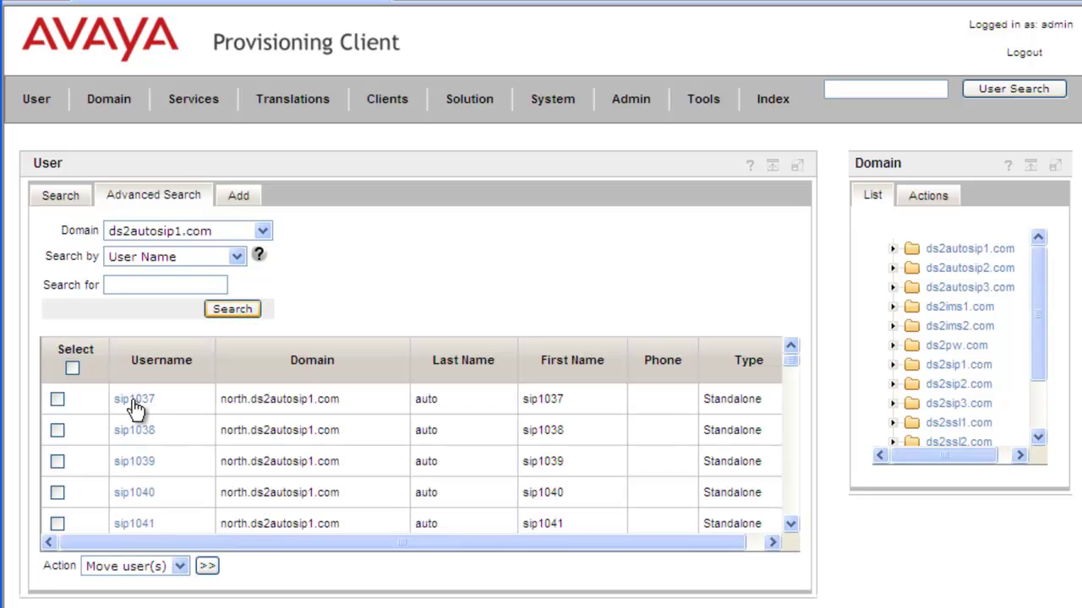
pyautogui.click(134, 400)
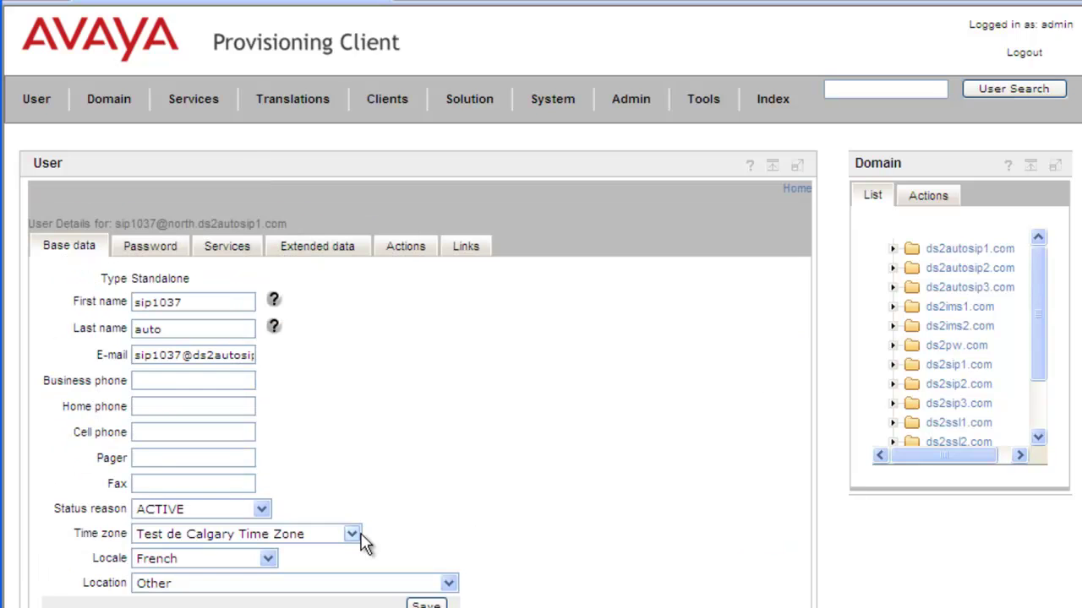
# Set sip1037 to Eastern Standard Time with English locale and save.
pyautogui.click(352, 535)
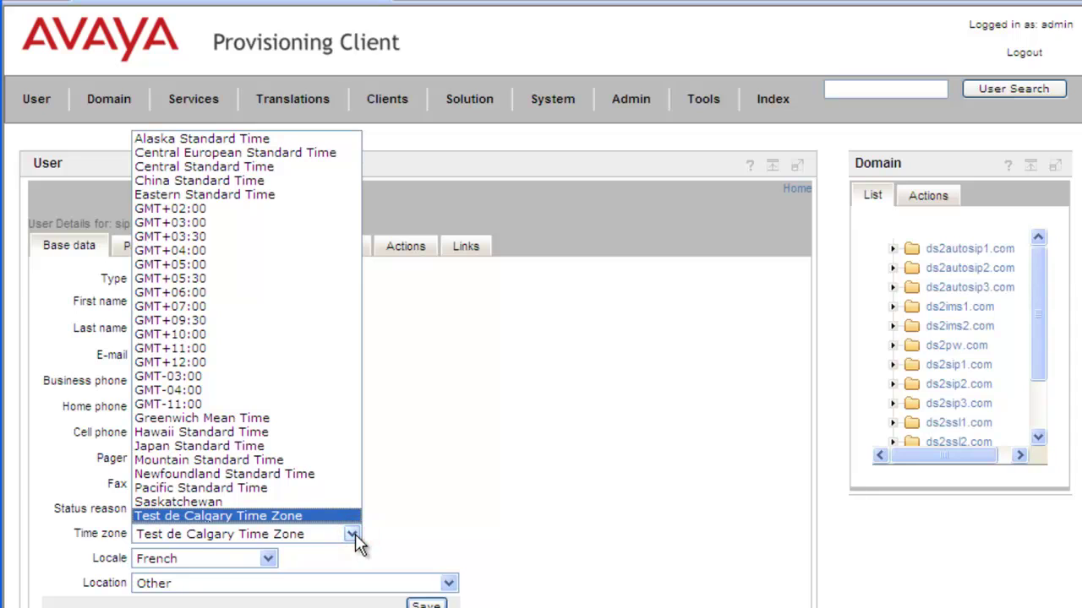
pyautogui.click(254, 195)
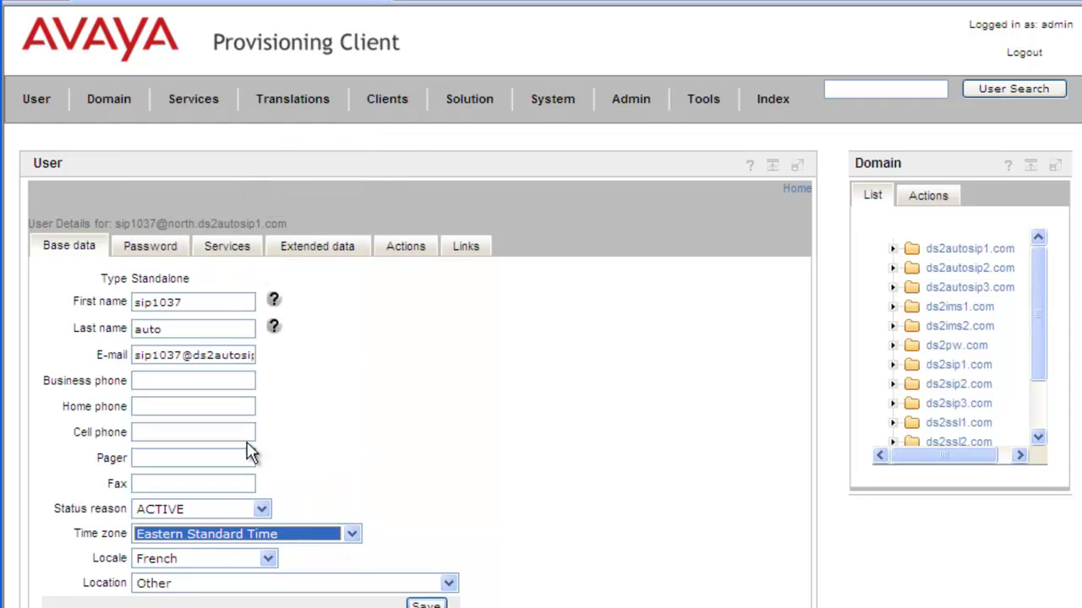
pyautogui.click(268, 560)
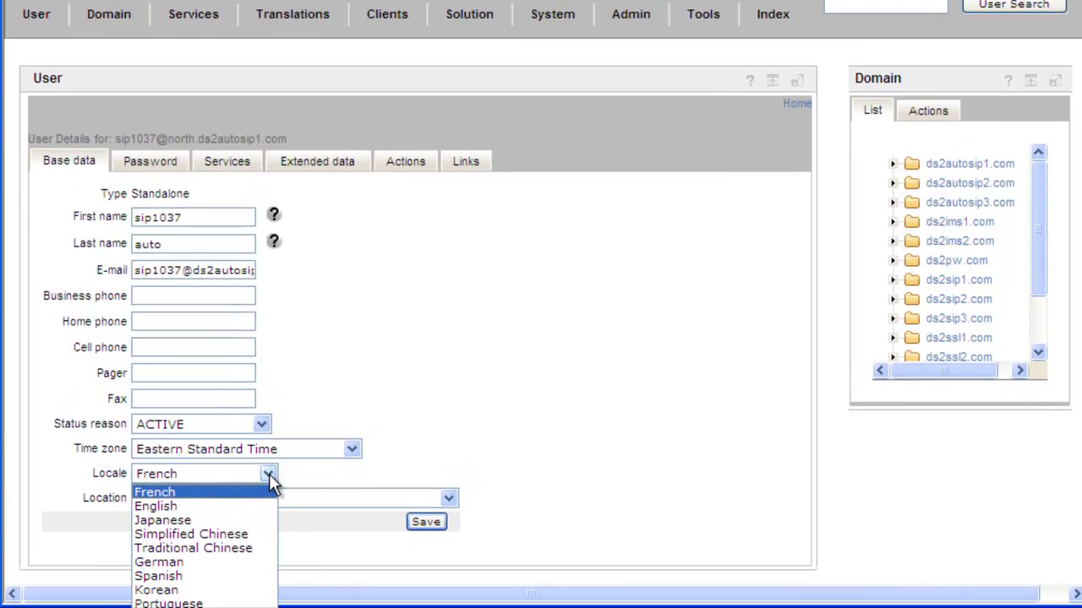
pyautogui.click(239, 506)
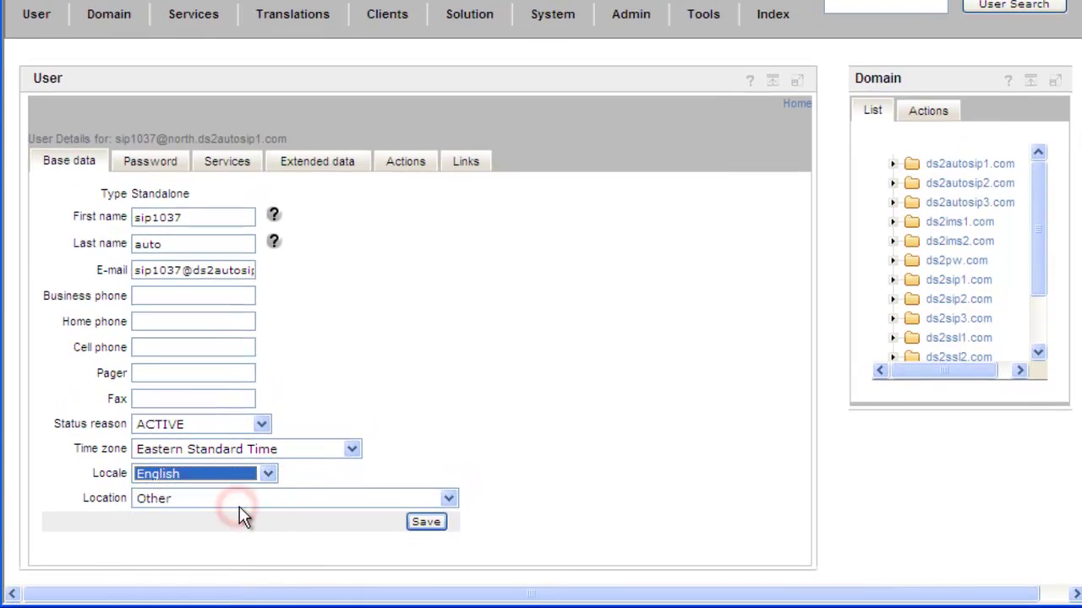
pyautogui.click(426, 522)
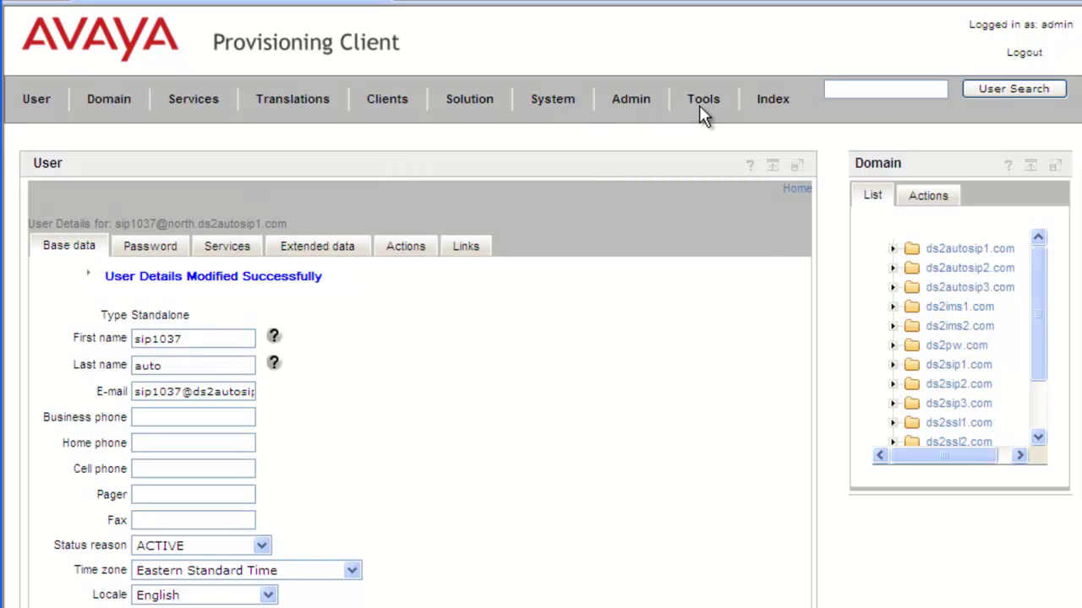
# Delete the Test de Calgary Time Zone entry, authorising with the admin password.
pyautogui.click(569, 107)
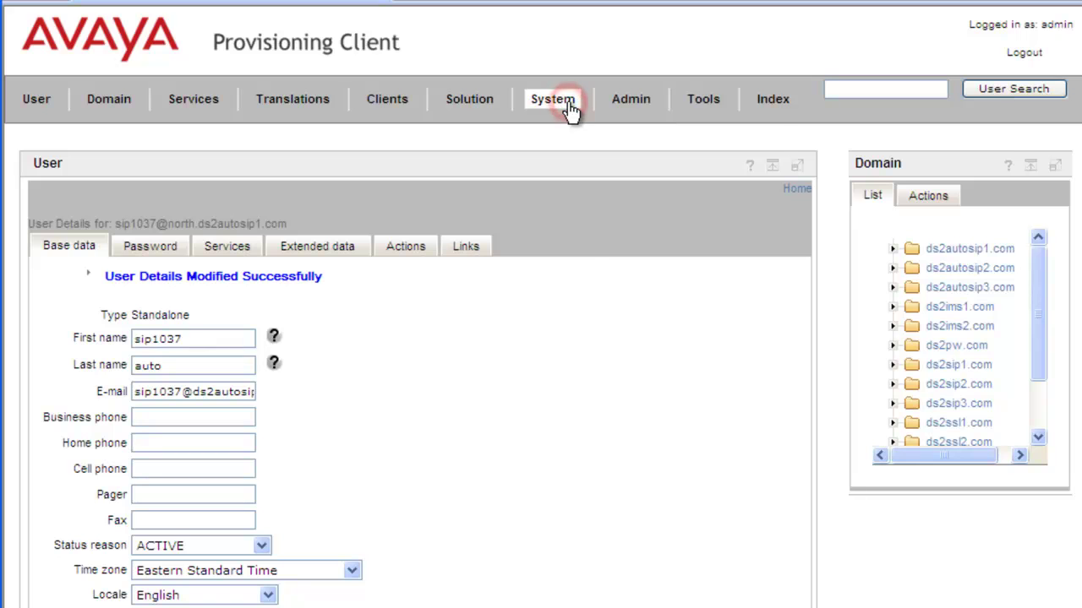
pyautogui.click(596, 237)
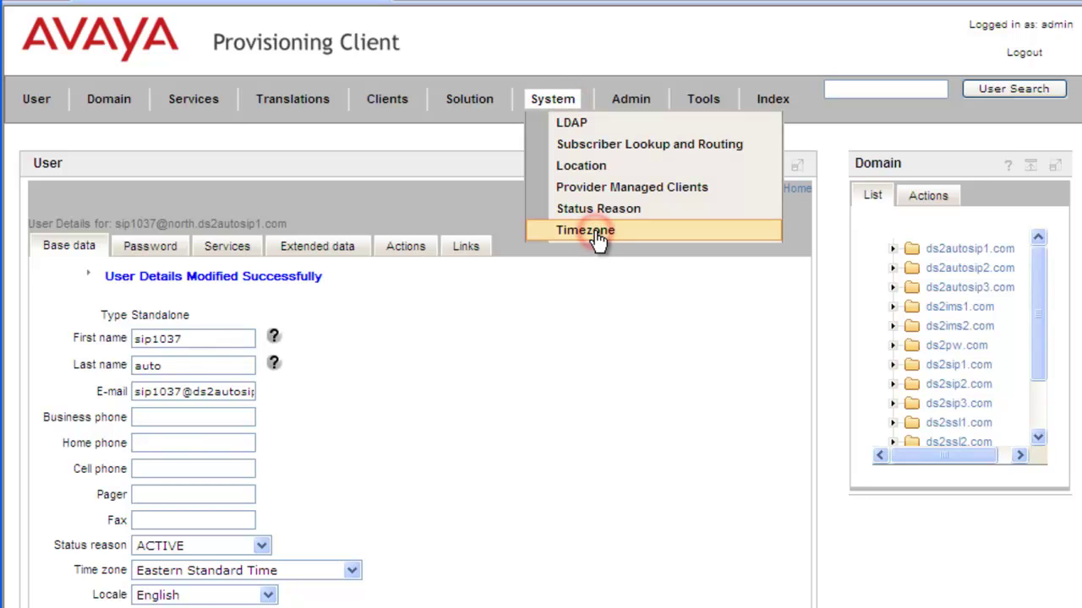
pyautogui.moveTo(797, 392); pyautogui.dragTo(794, 533)
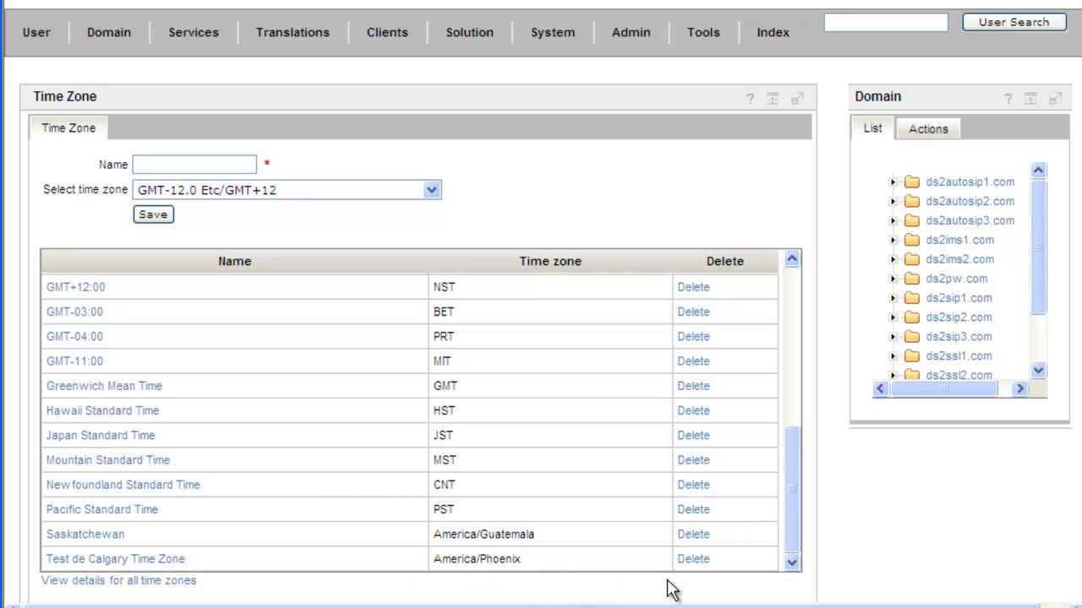
pyautogui.click(689, 560)
pyautogui.click(690, 560)
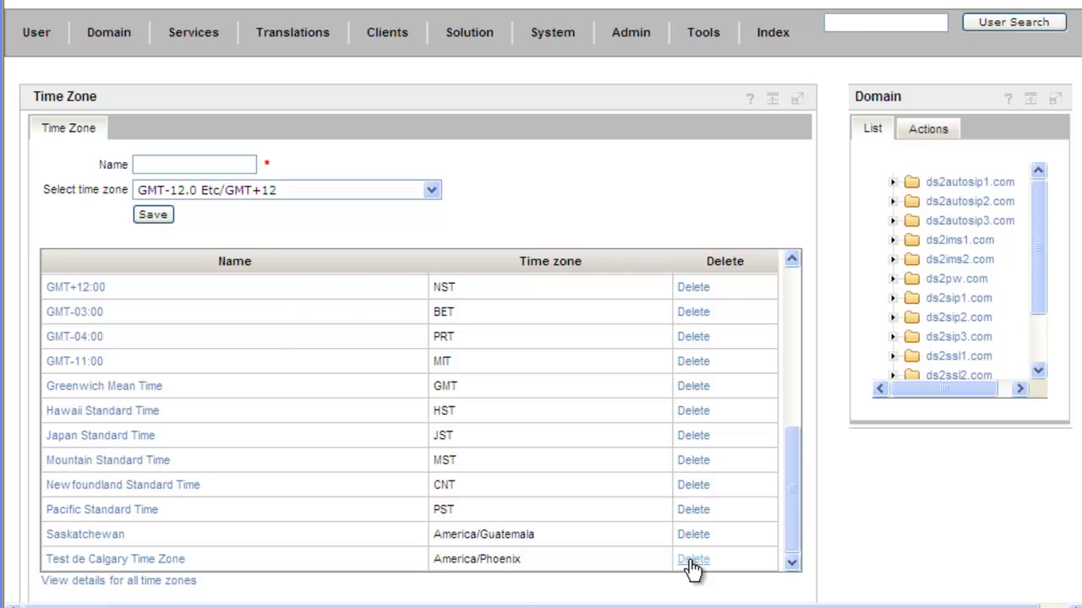
pyautogui.click(393, 348)
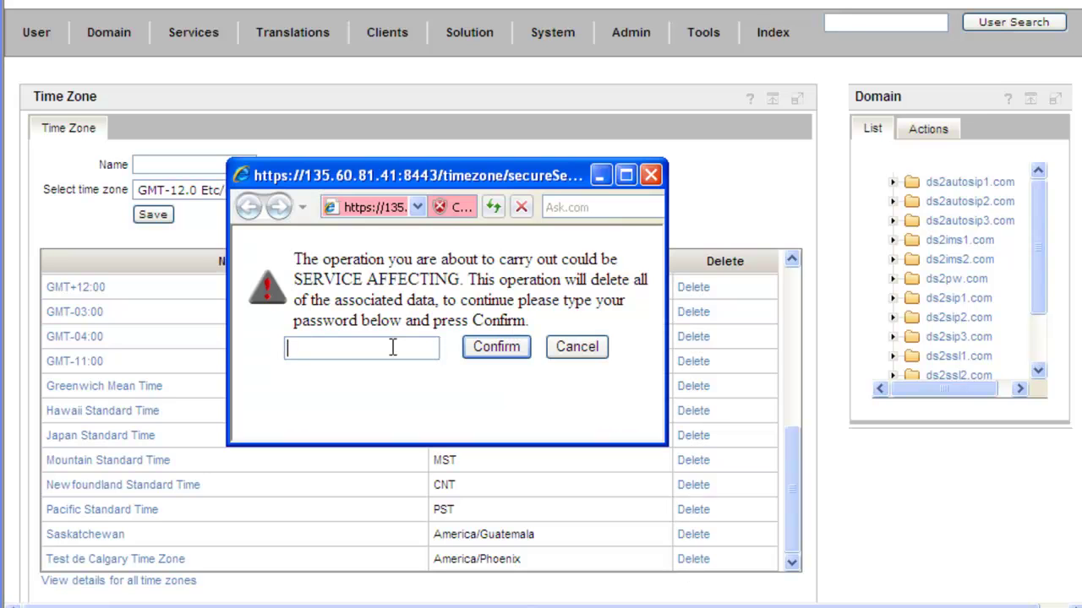
pyautogui.write('passw')
pyautogui.click(495, 348)
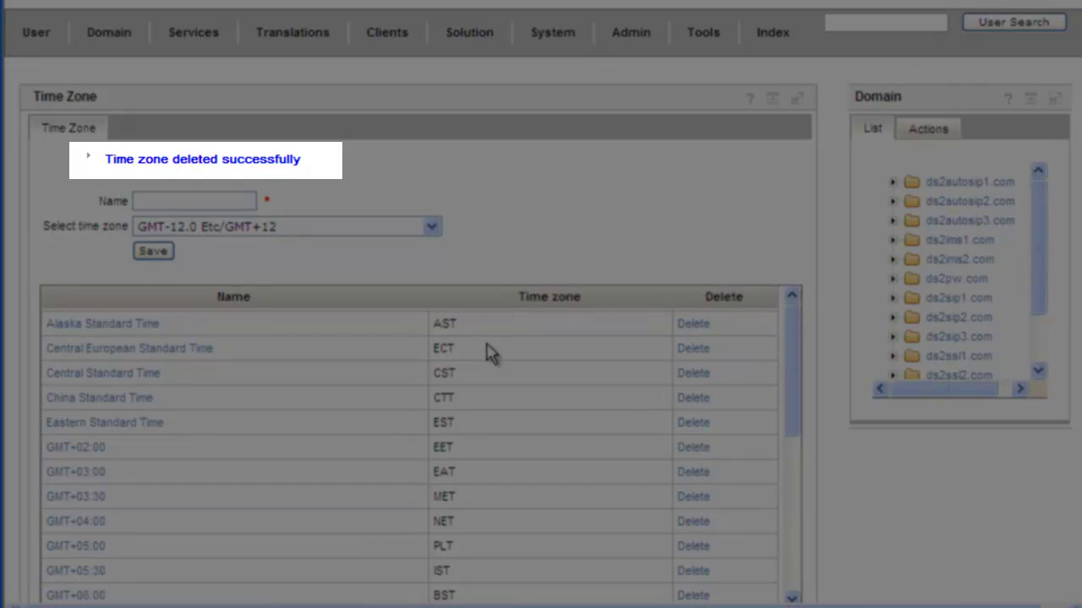